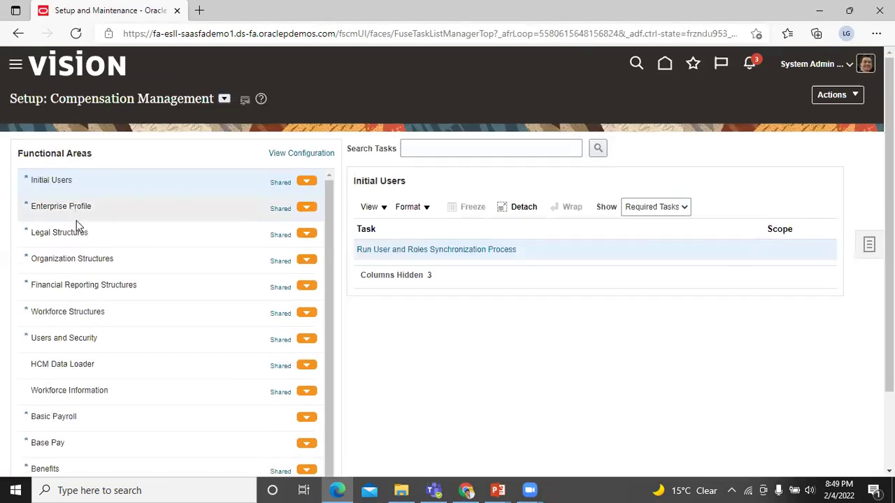
# Select the Sales offering and open Manage Geographies from the Sales Foundation tasks.
pyautogui.click(225, 99)
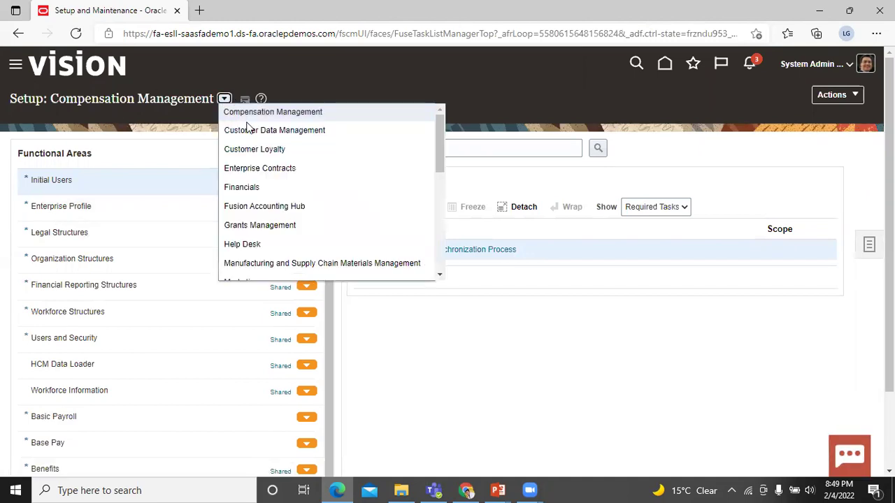
pyautogui.scroll(-1, 284, 166)
pyautogui.scroll(-5, 283, 162)
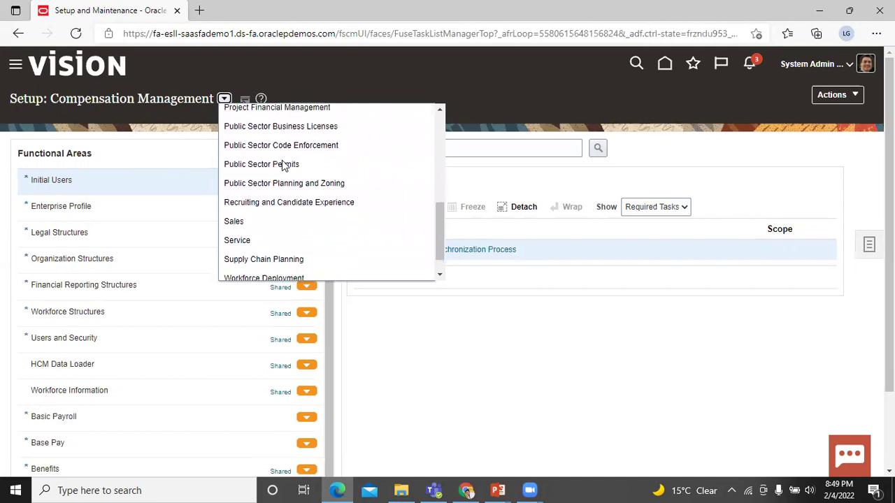
pyautogui.click(281, 226)
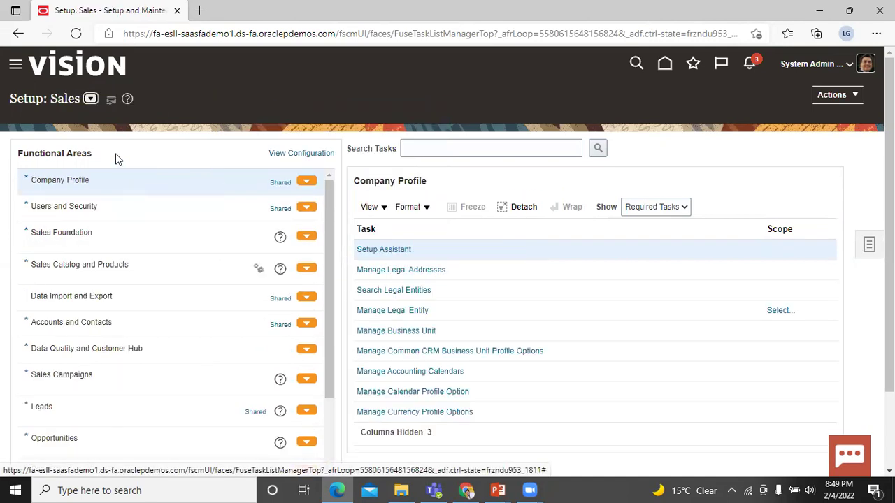
pyautogui.click(104, 237)
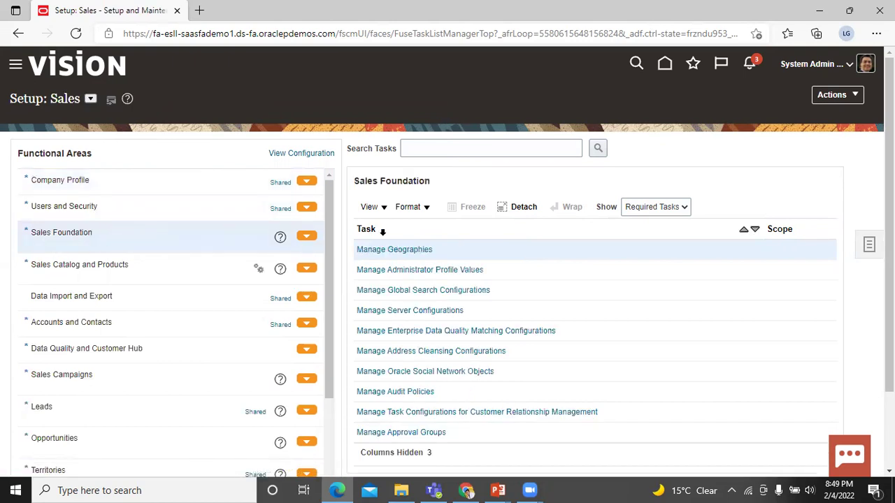
pyautogui.click(387, 252)
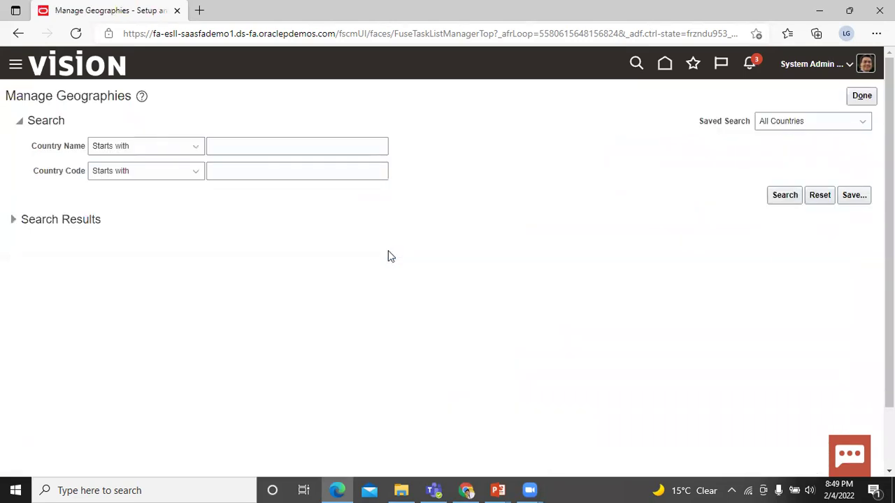
# Search for country code 'us' and open the United States geography structure.
pyautogui.click(248, 173)
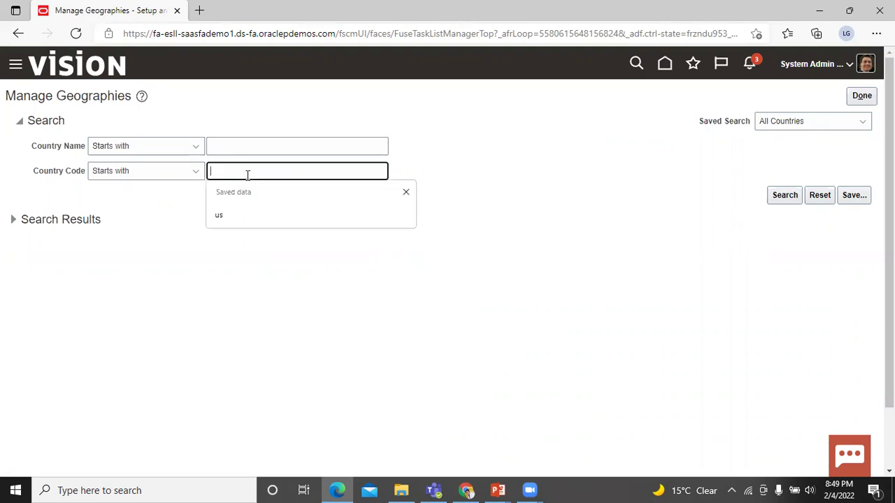
pyautogui.write('us')
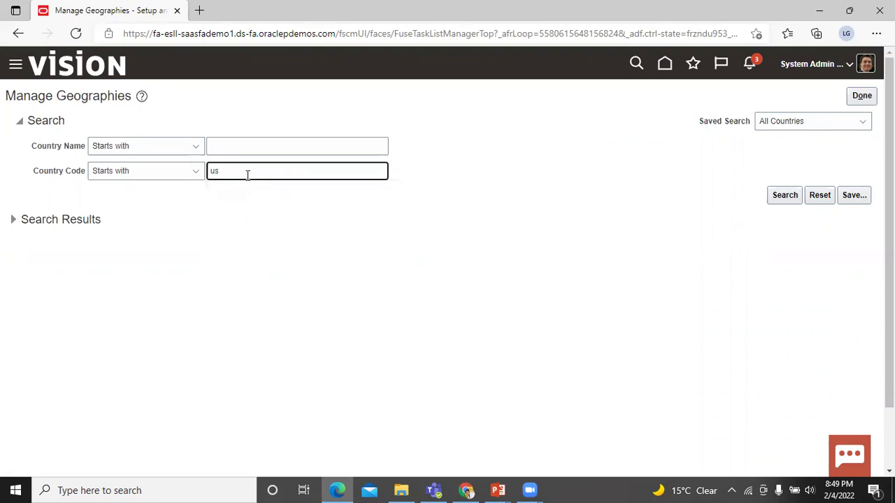
pyautogui.click(789, 194)
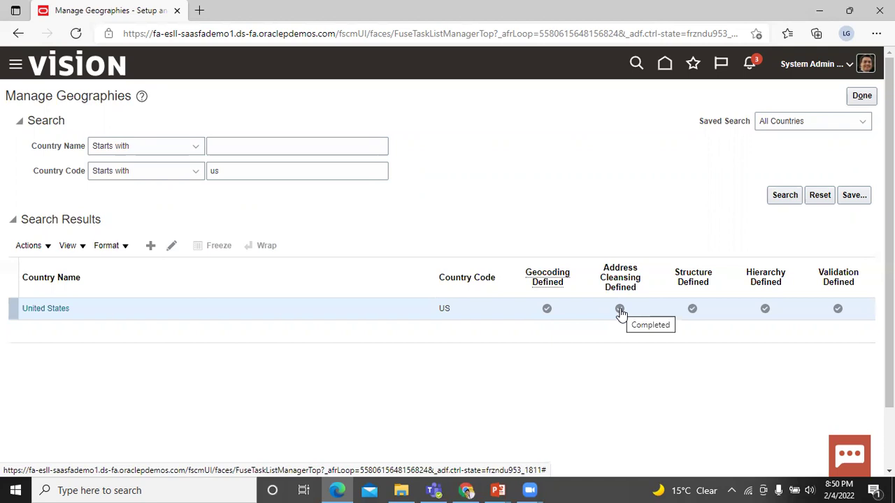
pyautogui.click(693, 309)
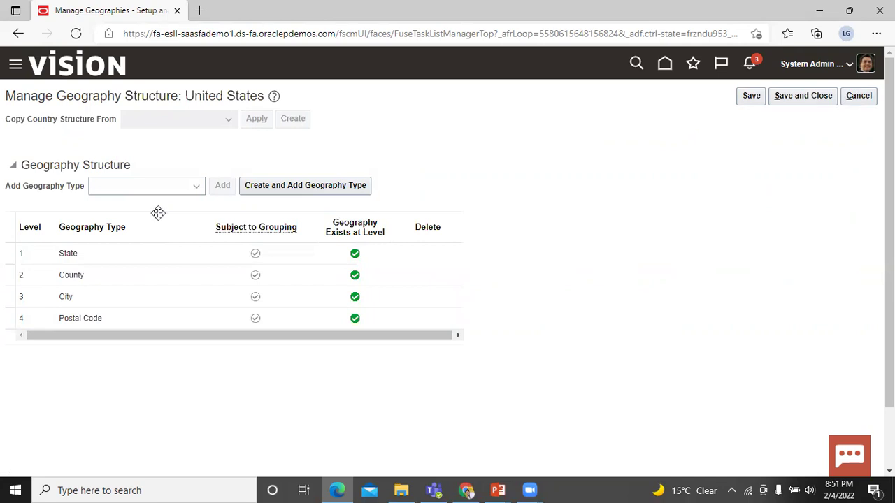
# Add Locality as level 5 of the structure and begin creating a new geography type.
pyautogui.click(198, 189)
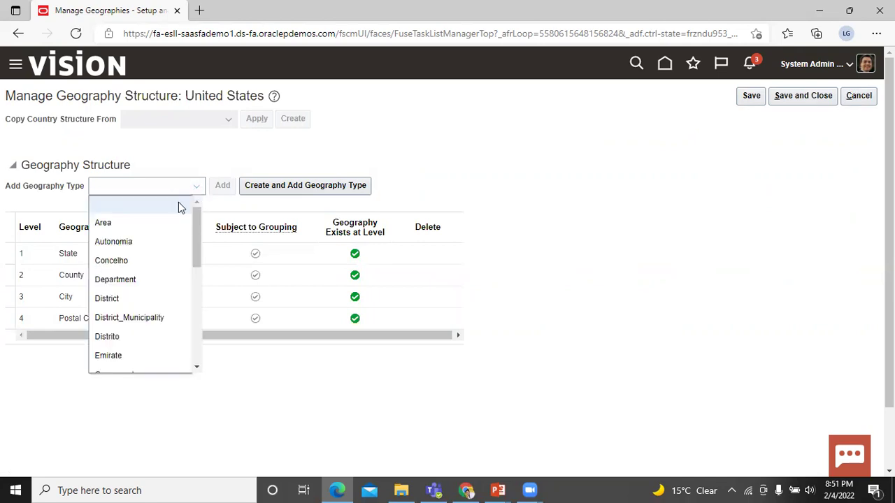
pyautogui.scroll(-3, 175, 270)
pyautogui.scroll(-3, 165, 285)
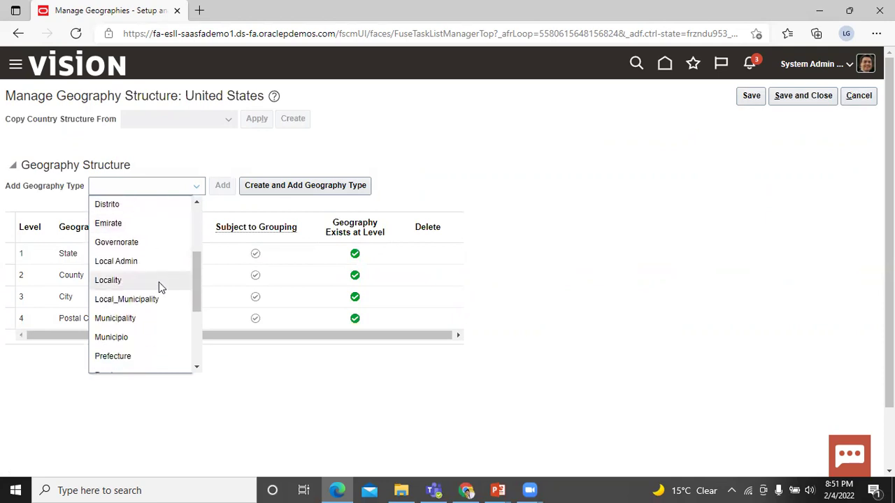
pyautogui.click(159, 281)
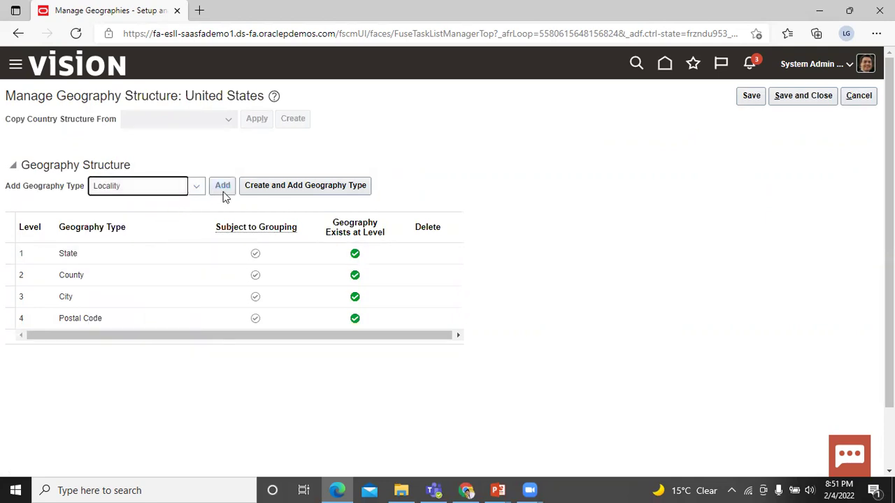
pyautogui.click(225, 191)
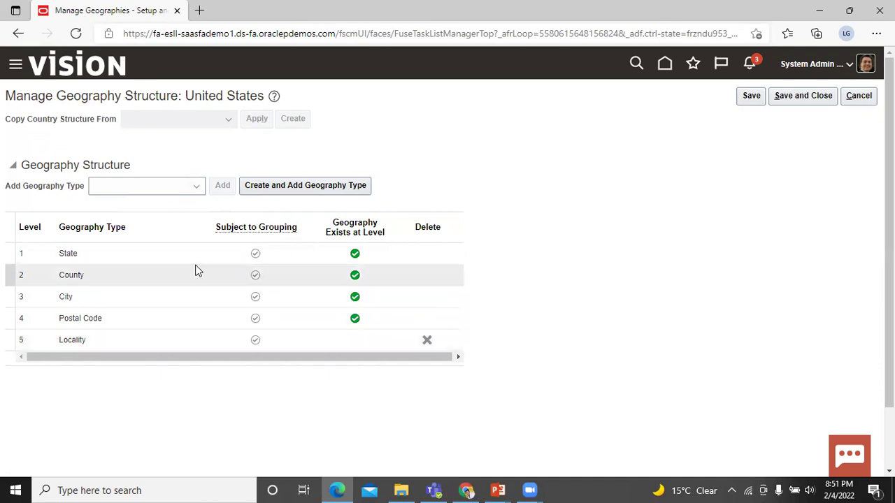
pyautogui.click(274, 186)
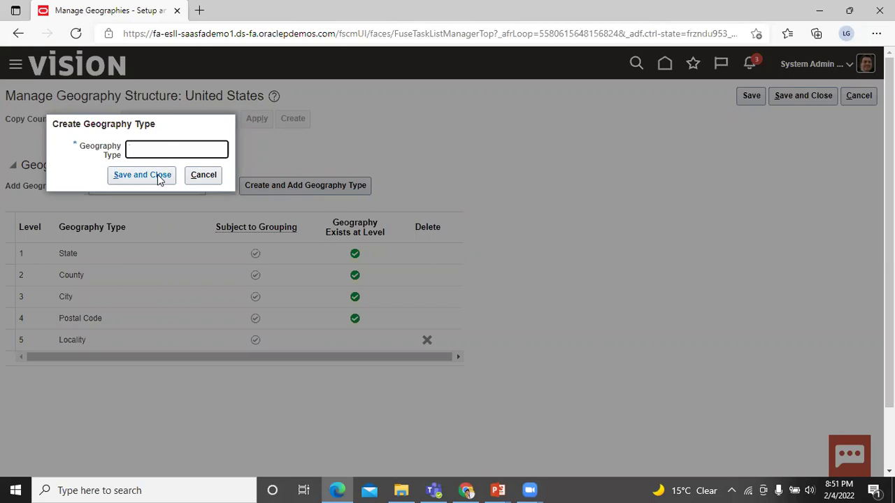
# Cancel the new geography type, delete the Locality level, and exit the structure unsaved.
pyautogui.click(205, 176)
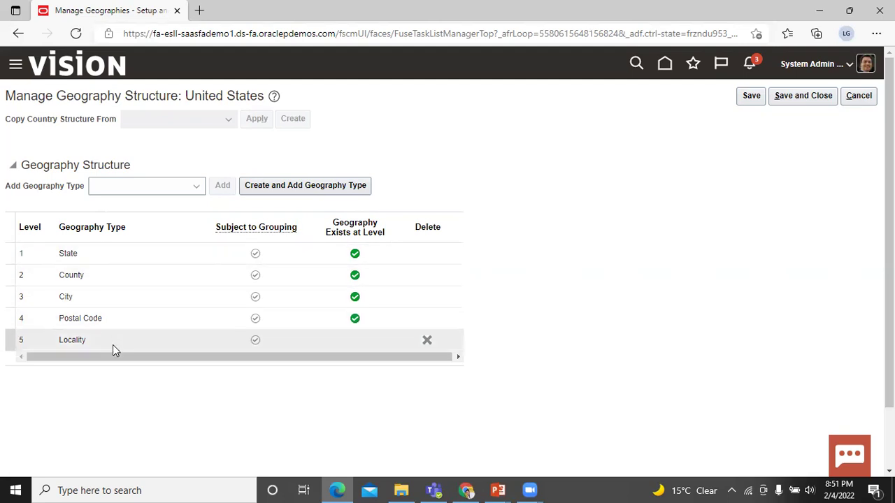
pyautogui.click(426, 341)
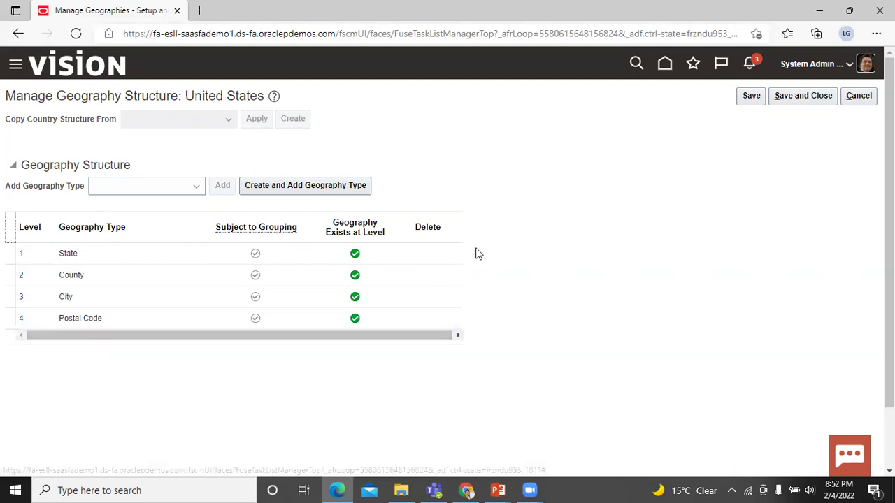
pyautogui.click(854, 97)
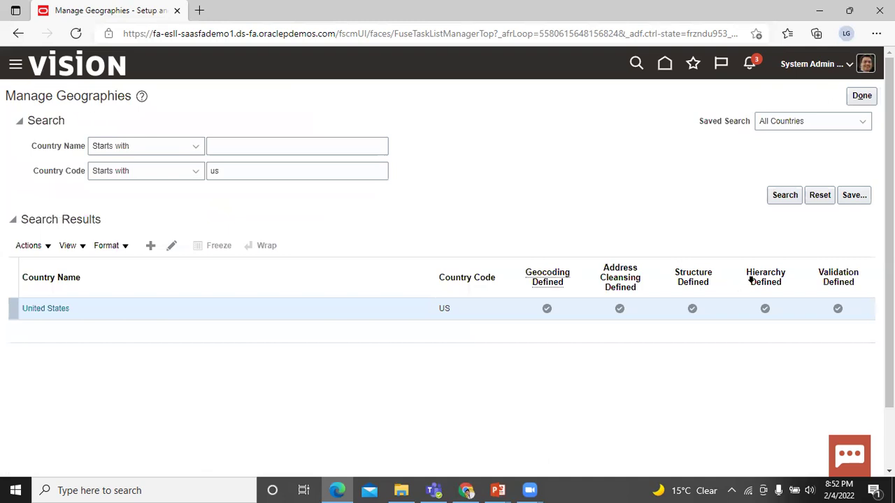
# Expand AK, Aleutians East Borough and Akutan, then create a city under Aleutians East Borough.
pyautogui.click(765, 309)
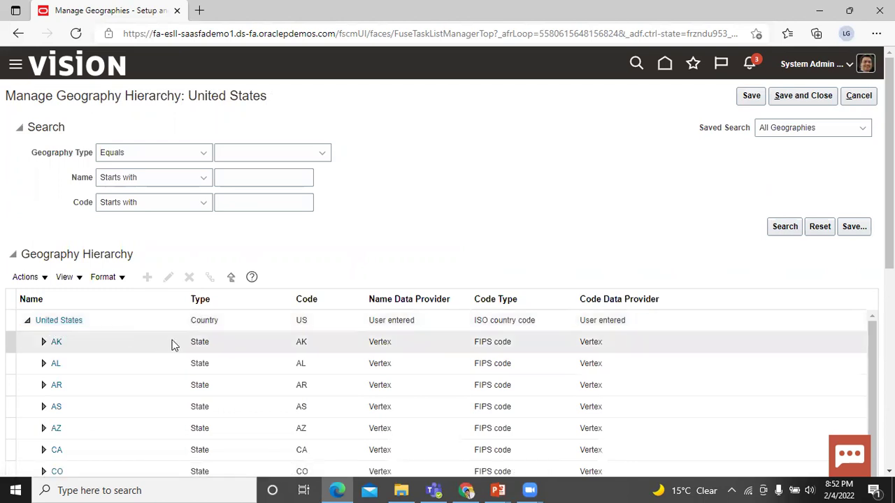
pyautogui.click(43, 343)
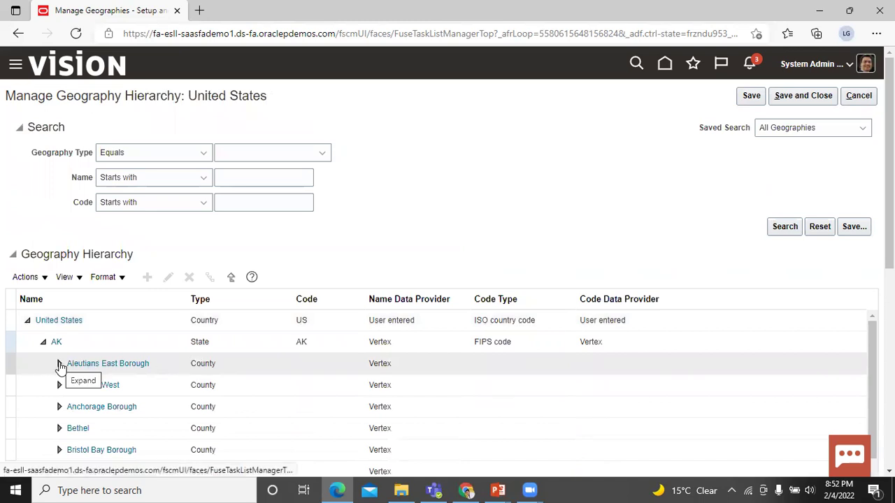
pyautogui.click(59, 365)
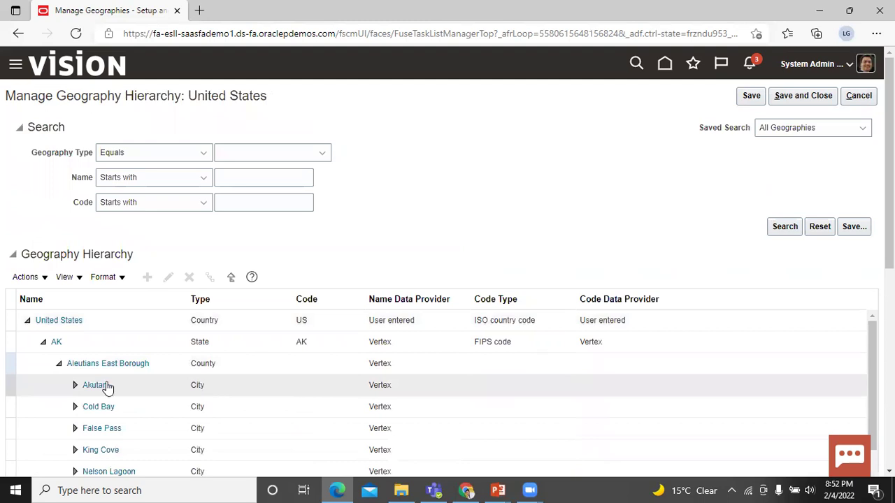
pyautogui.click(75, 387)
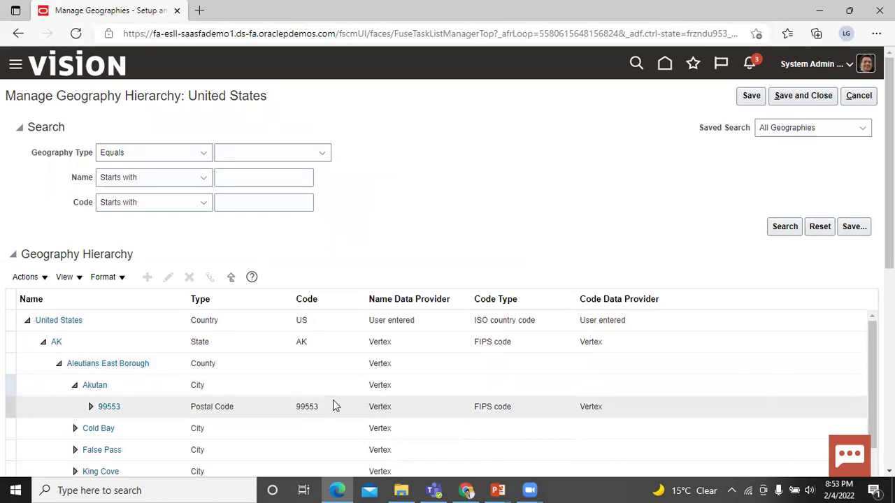
pyautogui.click(27, 364)
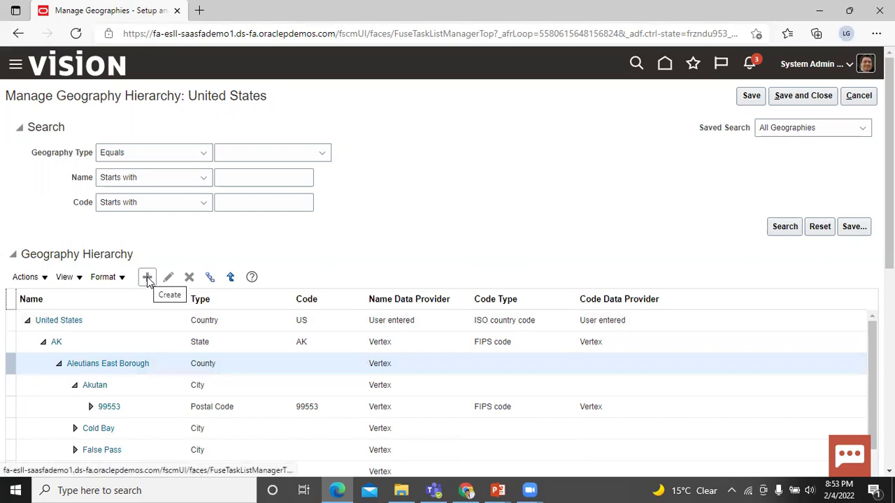
pyautogui.click(148, 278)
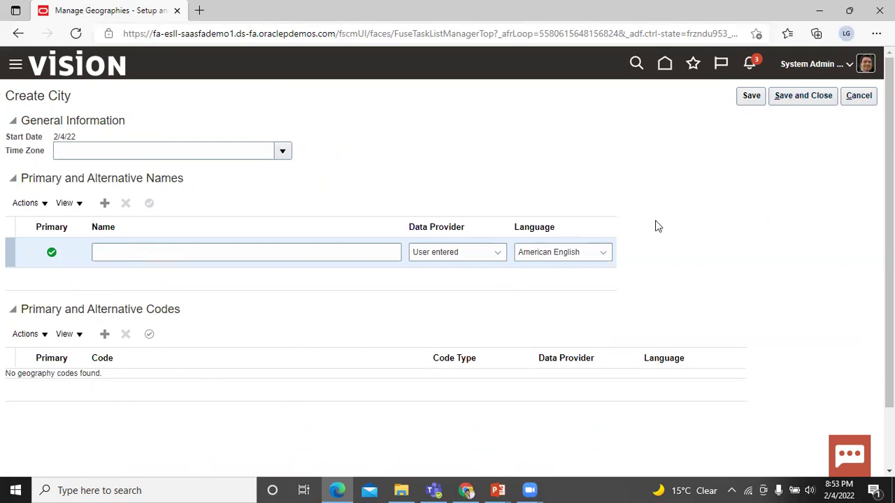
# Cancel the new city and exit the geography hierarchy without saving.
pyautogui.click(867, 98)
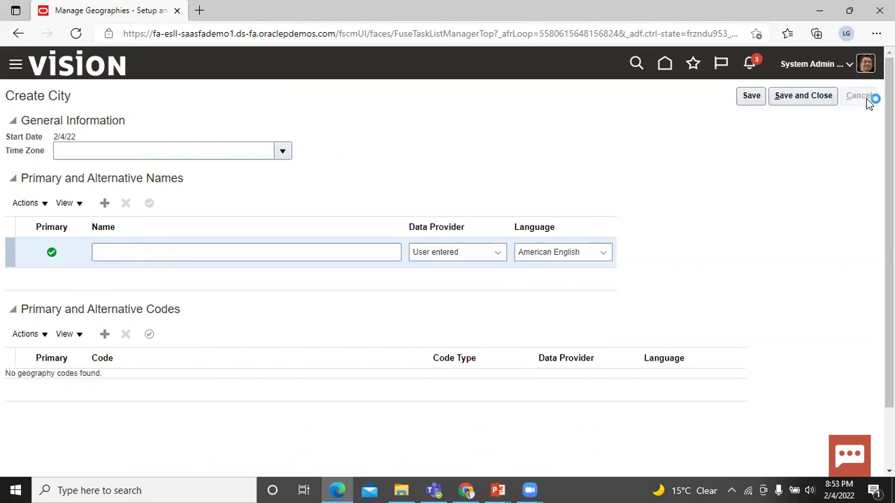
pyautogui.click(867, 98)
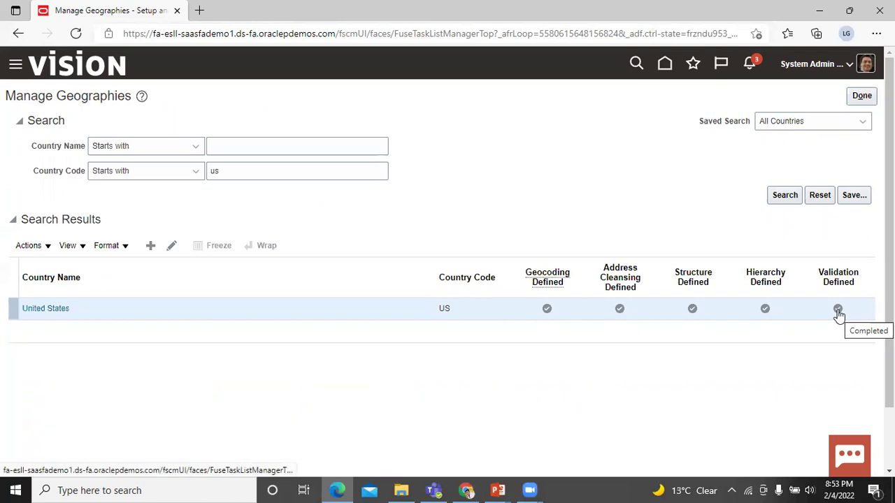
# Review the United States address style formats and validation mappings, then save and close.
pyautogui.click(839, 310)
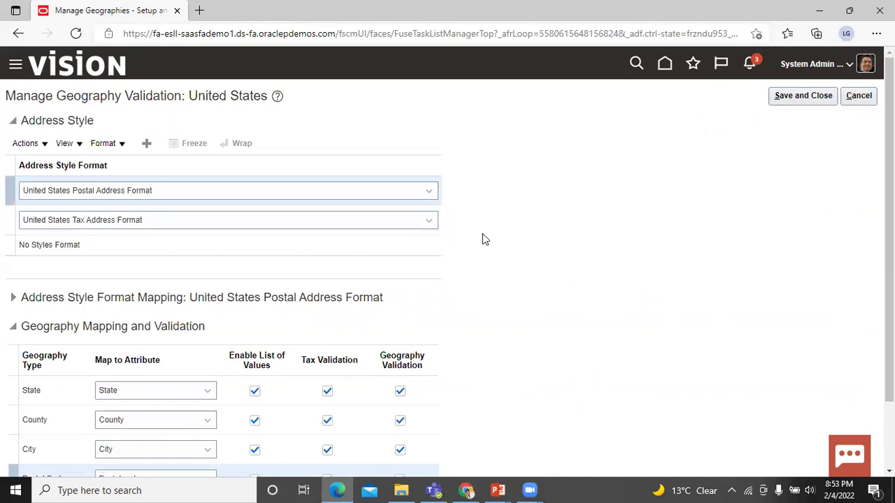
pyautogui.click(430, 194)
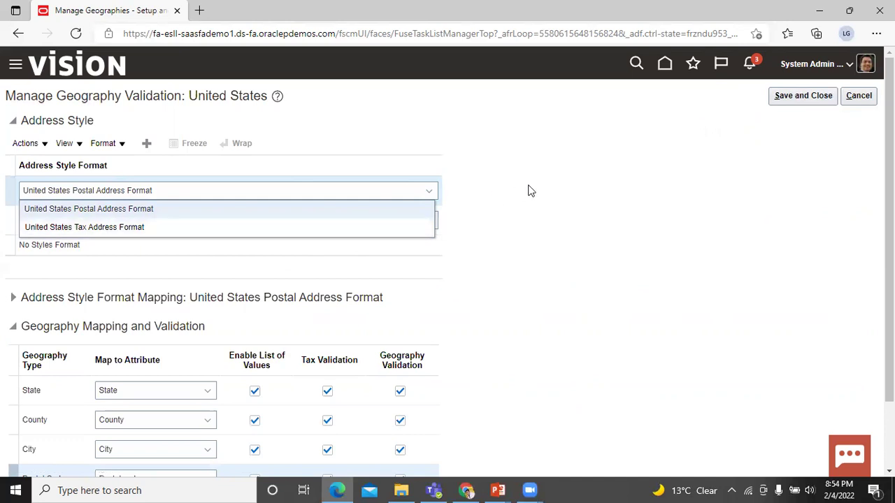
pyautogui.click(504, 194)
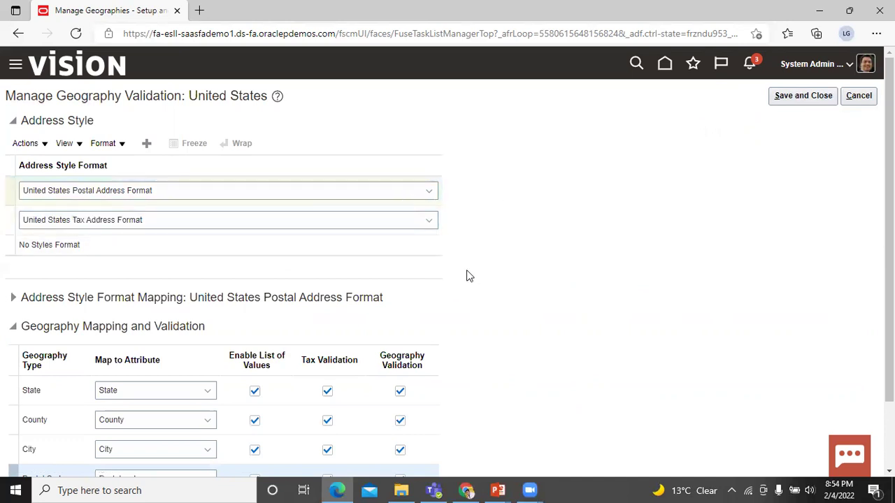
pyautogui.scroll(-1, 530, 273)
pyautogui.scroll(-1, 529, 274)
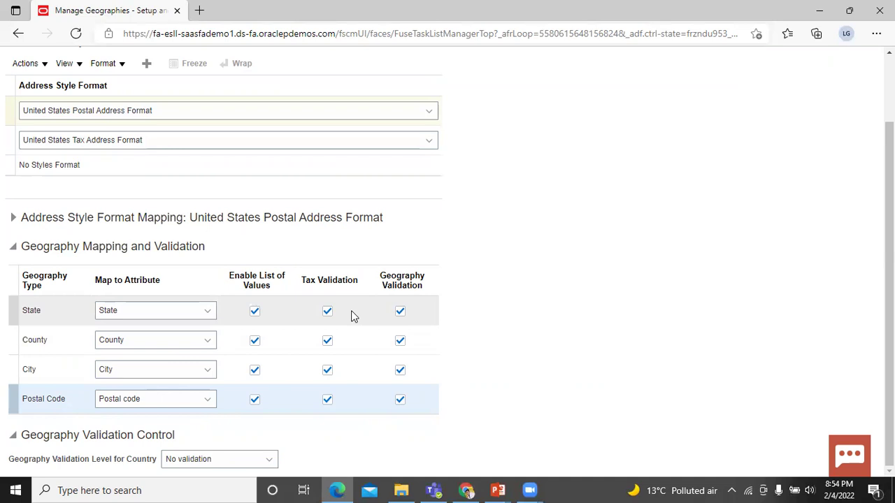
pyautogui.scroll(2, 508, 326)
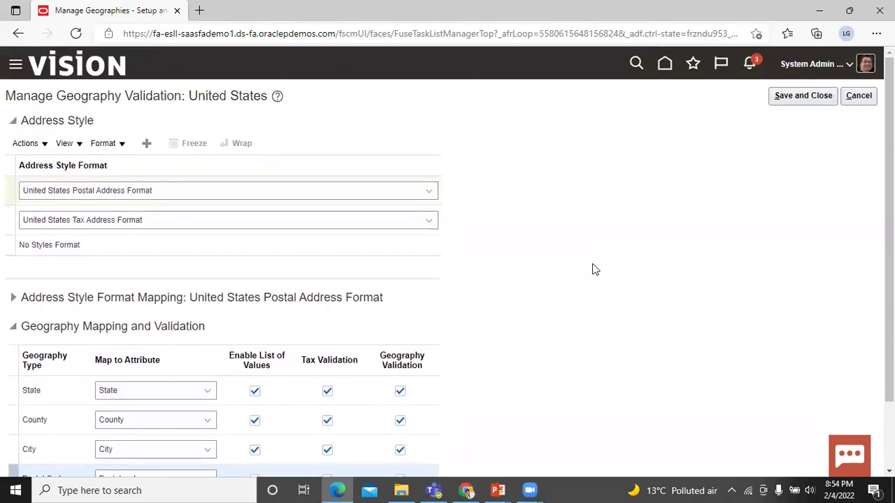
pyautogui.click(802, 98)
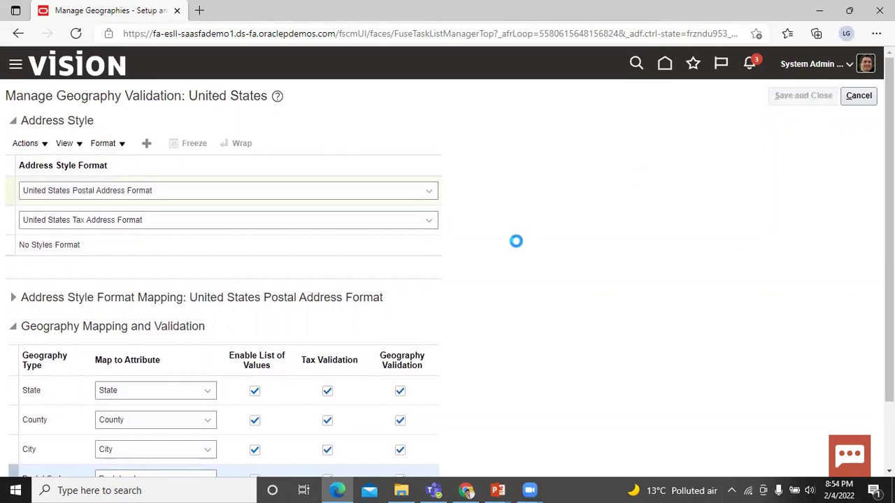